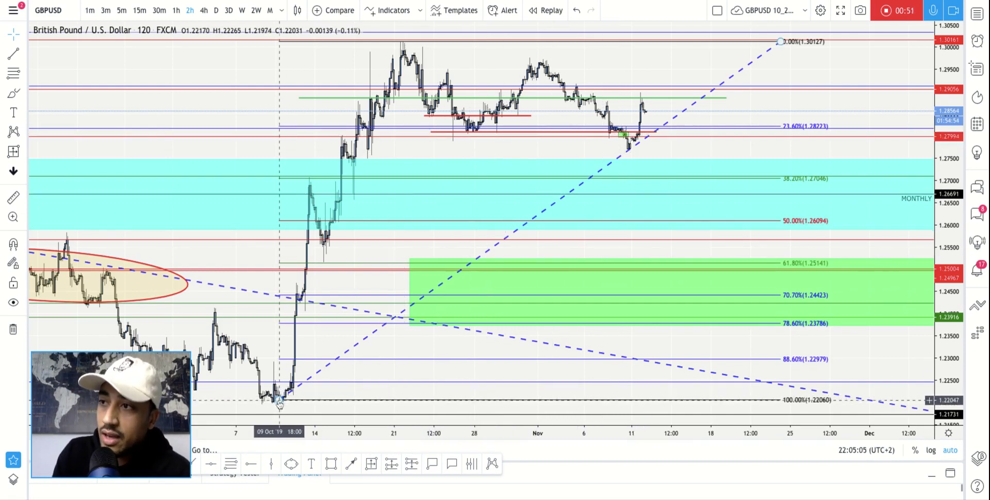
Step: Examine the GBPUSD 2-hour price action around the Fibonacci retracement and the marked support and resistance lines
{"action": "scroll", "coordinate": [289, 399], "scroll_direction": "down", "scroll_amount": 3}
{"action": "scroll", "coordinate": [295, 398], "scroll_direction": "down", "scroll_amount": 2}
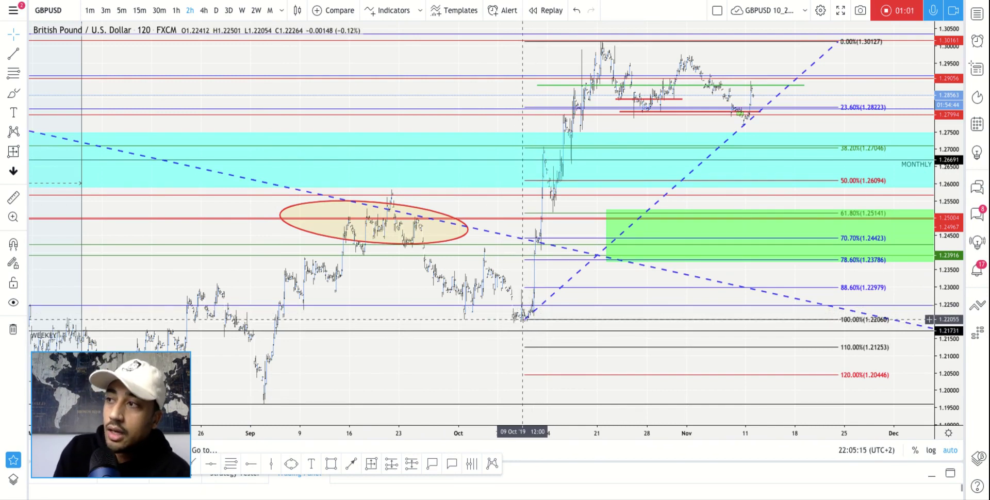
{"action": "scroll", "coordinate": [523, 322], "scroll_direction": "up", "scroll_amount": 2}
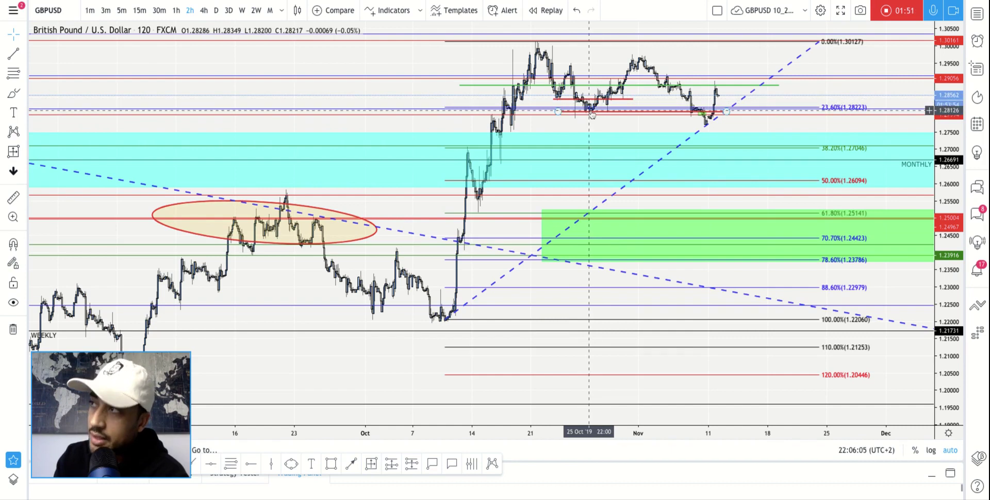
{"action": "scroll", "coordinate": [703, 128], "scroll_direction": "up", "scroll_amount": 3}
{"action": "scroll", "coordinate": [670, 145], "scroll_direction": "up", "scroll_amount": 2}
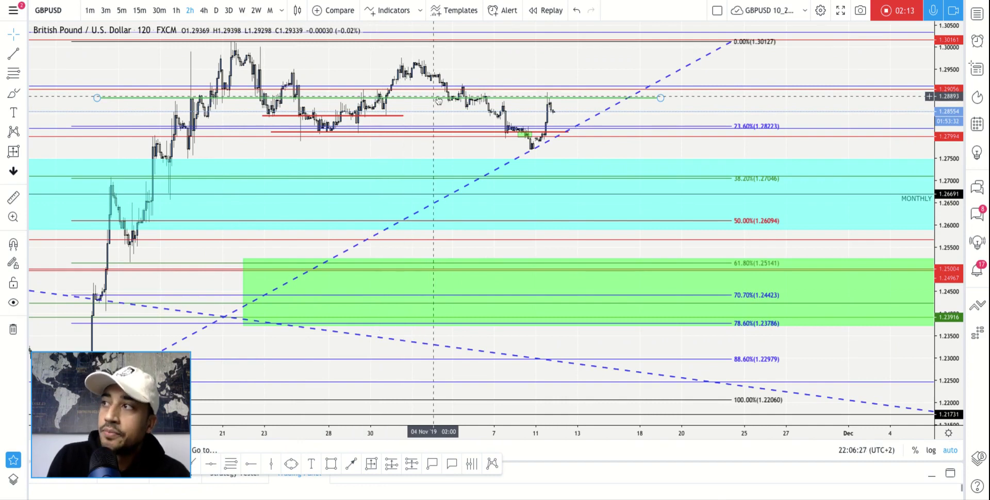
{"action": "scroll", "coordinate": [490, 106], "scroll_direction": "up", "scroll_amount": 2}
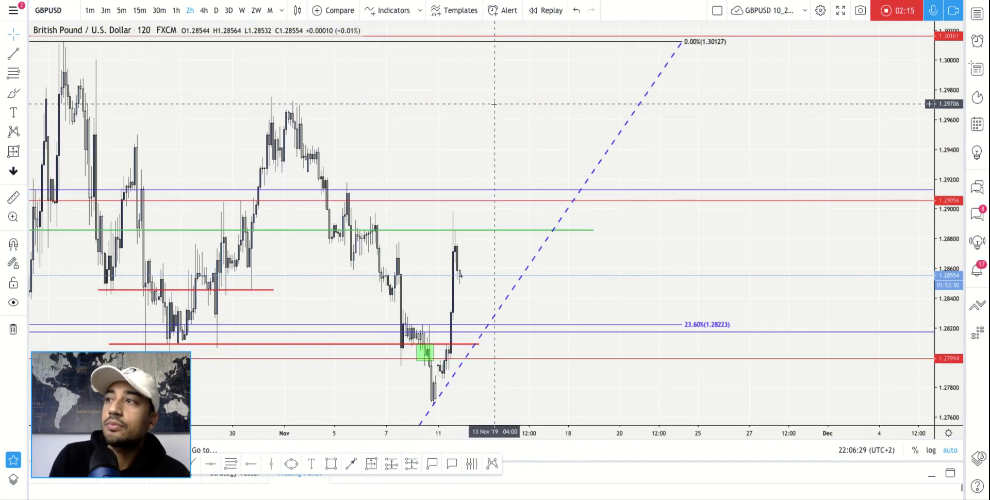
{"action": "scroll", "coordinate": [476, 150], "scroll_direction": "down", "scroll_amount": 2}
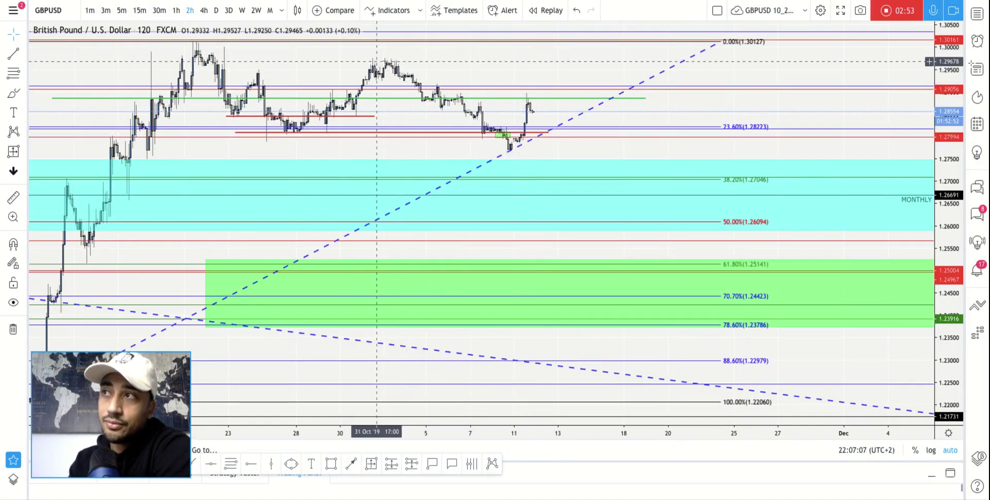
Step: Measure the price move from the long green line at about 1.28851 up to the 0% Fibonacci level at 1.30127, and remove the measurement
{"action": "left_click", "coordinate": [373, 464]}
{"action": "left_click", "coordinate": [427, 98]}
{"action": "left_click", "coordinate": [428, 98]}
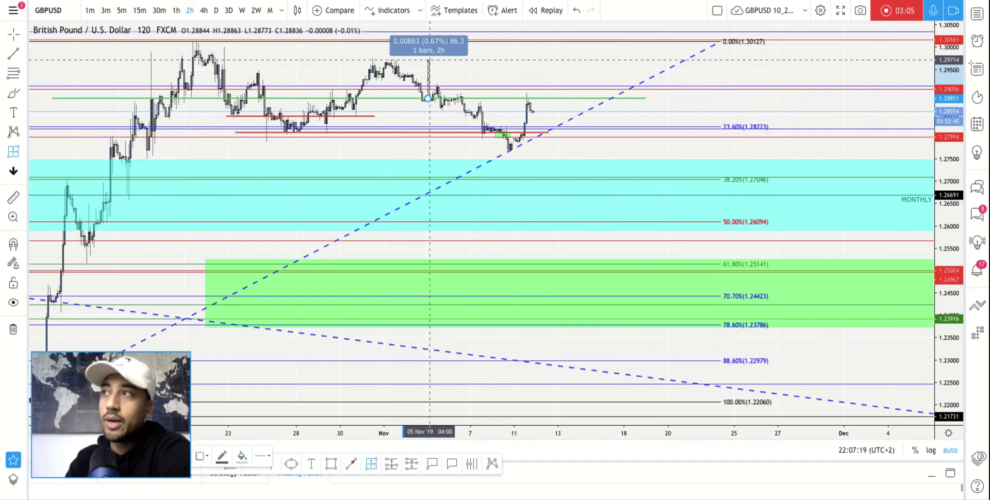
{"action": "left_click", "coordinate": [431, 41]}
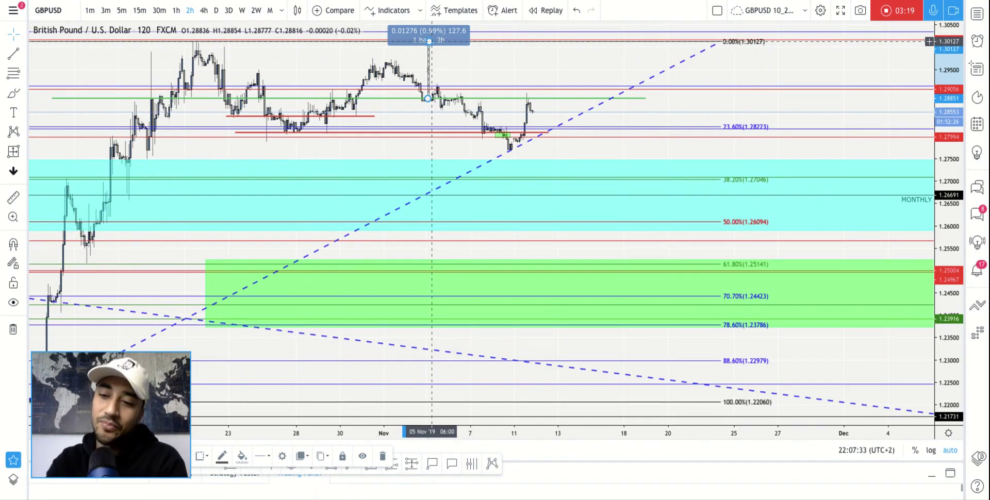
{"action": "left_click", "coordinate": [429, 41]}
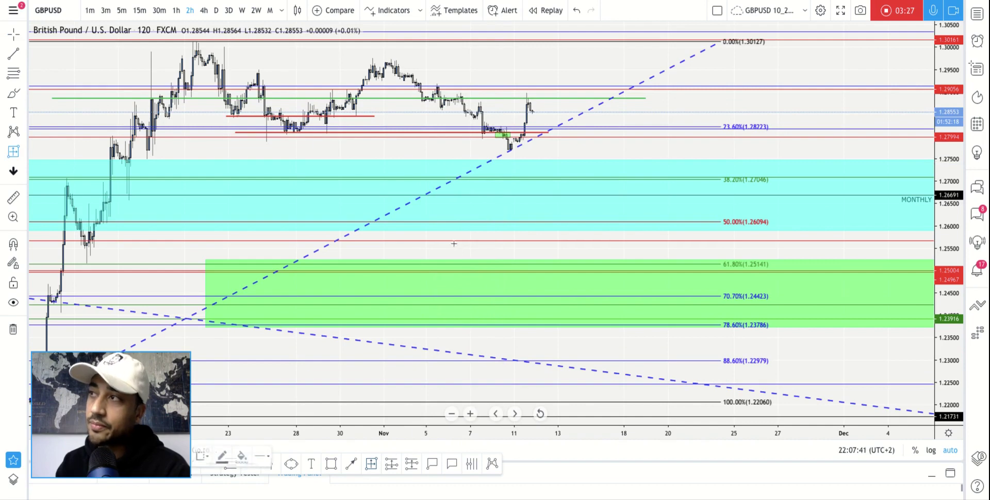
Step: Measure the November drop from the long green line at about 1.28839 down to about 1.27953, and delete the measurement
{"action": "left_click", "coordinate": [456, 97], "text": "shift"}
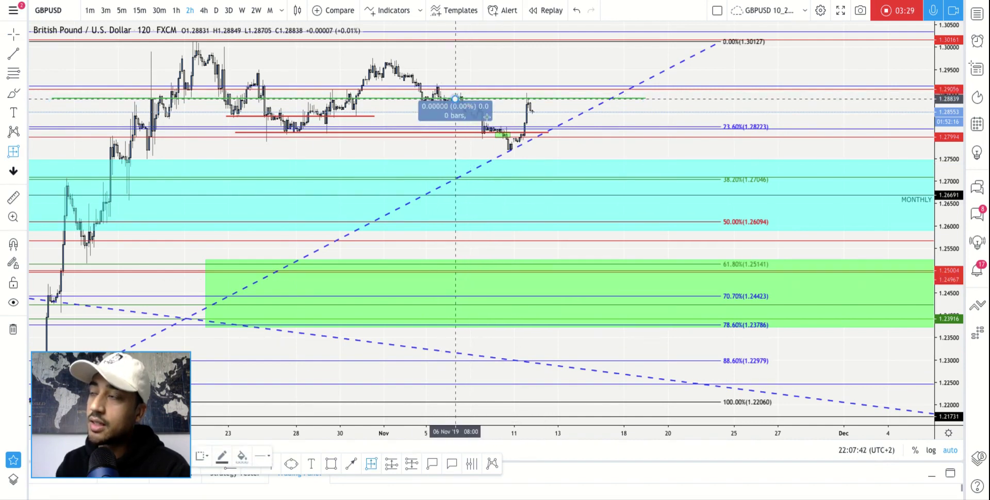
{"action": "left_click", "coordinate": [511, 147]}
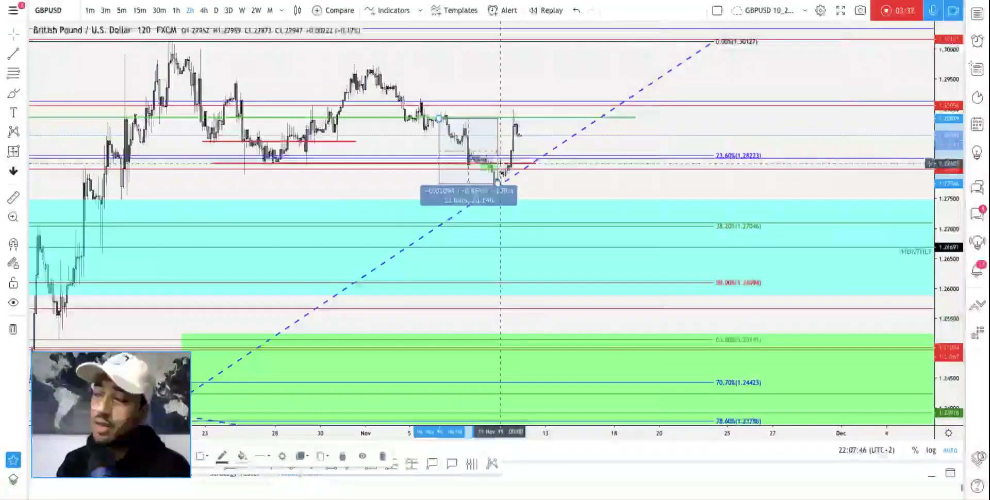
{"action": "scroll", "coordinate": [502, 168], "scroll_direction": "up", "scroll_amount": 3}
{"action": "scroll", "coordinate": [448, 375], "scroll_direction": "down", "scroll_amount": 2}
{"action": "left_click_drag", "start_coordinate": [448, 375], "coordinate": [453, 372]}
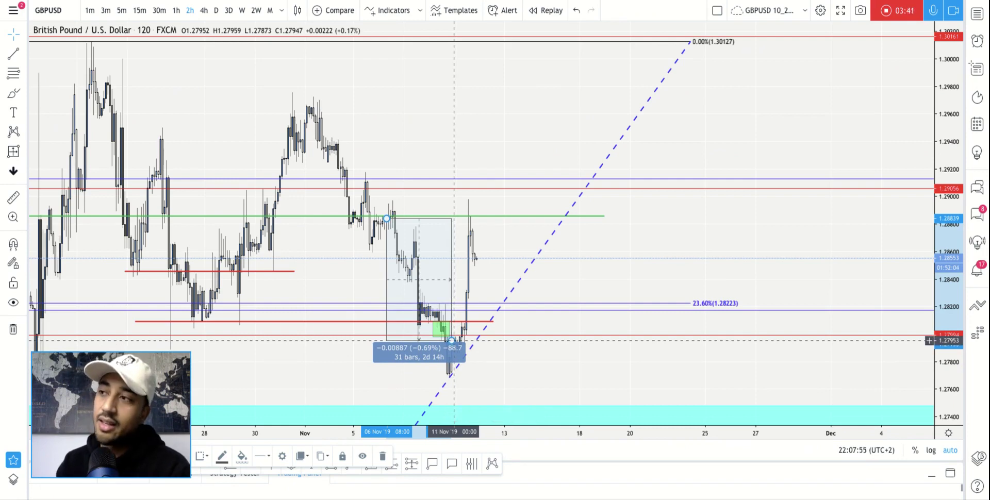
{"action": "key", "text": "Delete"}
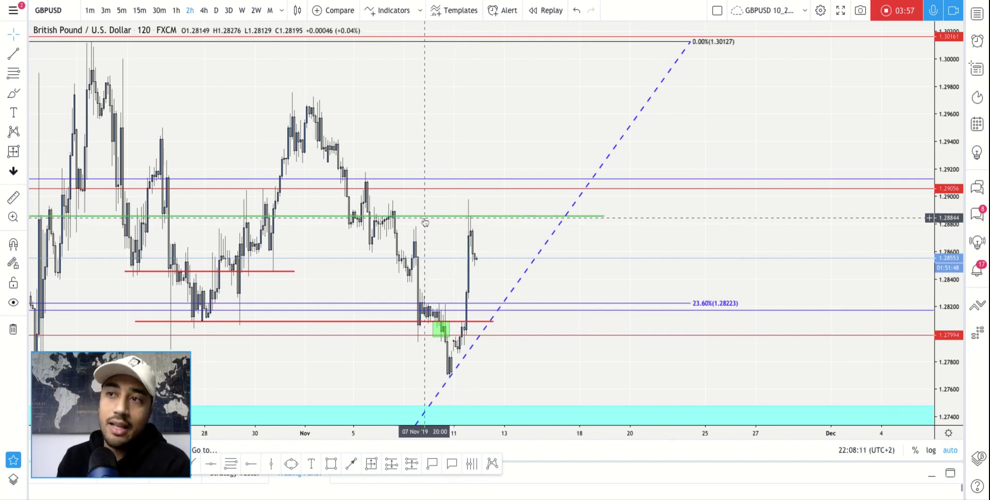
Step: Draw a short horizontal trend line across the latest candles at about 1.28560, from 8 November to 13 November
{"action": "scroll", "coordinate": [424, 223], "scroll_direction": "down", "scroll_amount": 5}
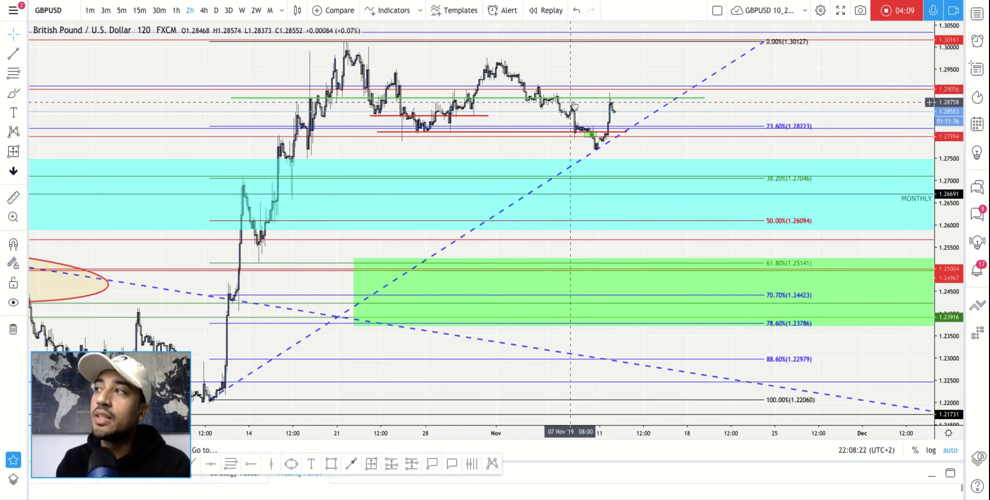
{"action": "scroll", "coordinate": [567, 103], "scroll_direction": "up", "scroll_amount": 3}
{"action": "scroll", "coordinate": [541, 144], "scroll_direction": "up", "scroll_amount": 1}
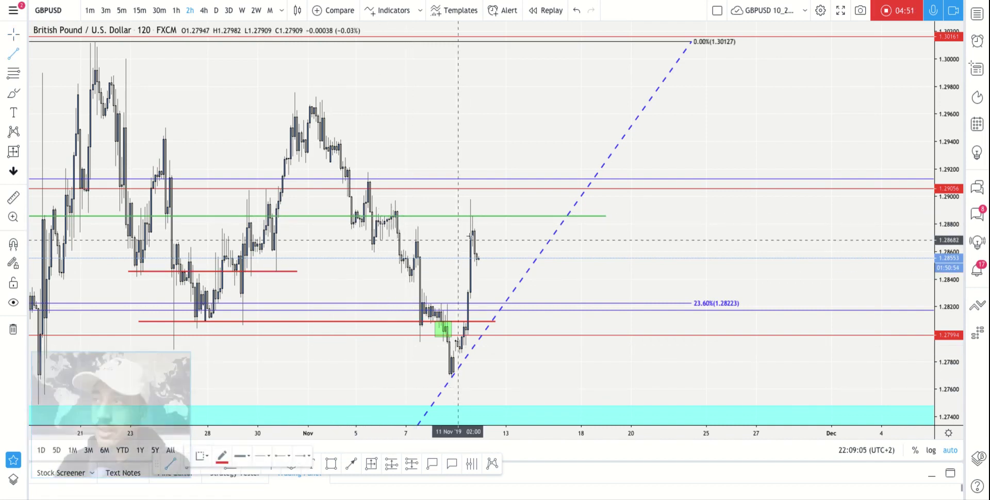
{"action": "left_click", "coordinate": [451, 256]}
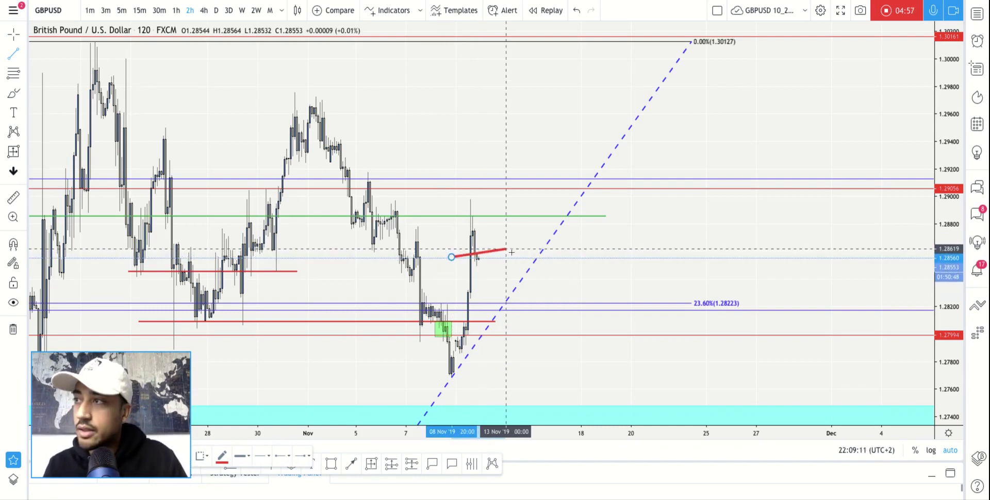
{"action": "left_click", "coordinate": [522, 257]}
Step: Change the new trend line's color to green in its style settings
{"action": "double_click", "coordinate": [512, 258]}
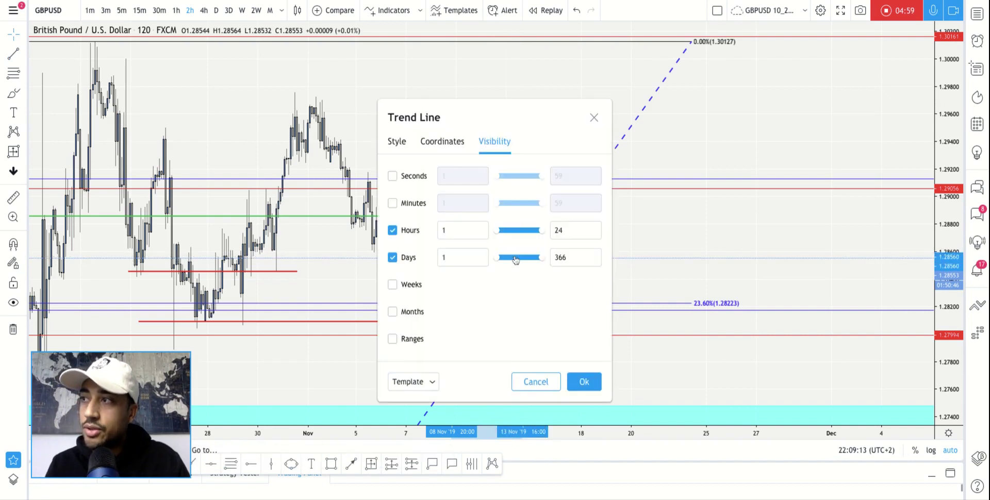
{"action": "left_click", "coordinate": [397, 141]}
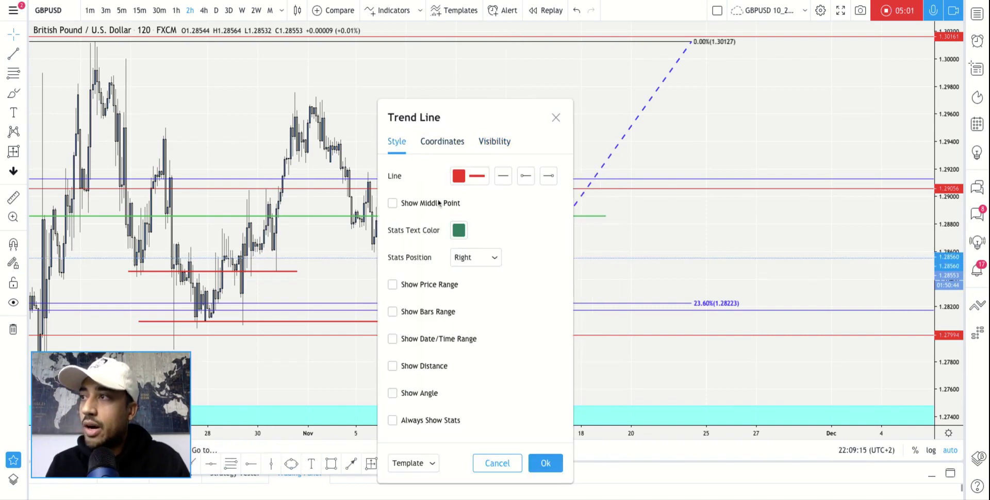
{"action": "left_click", "coordinate": [467, 179]}
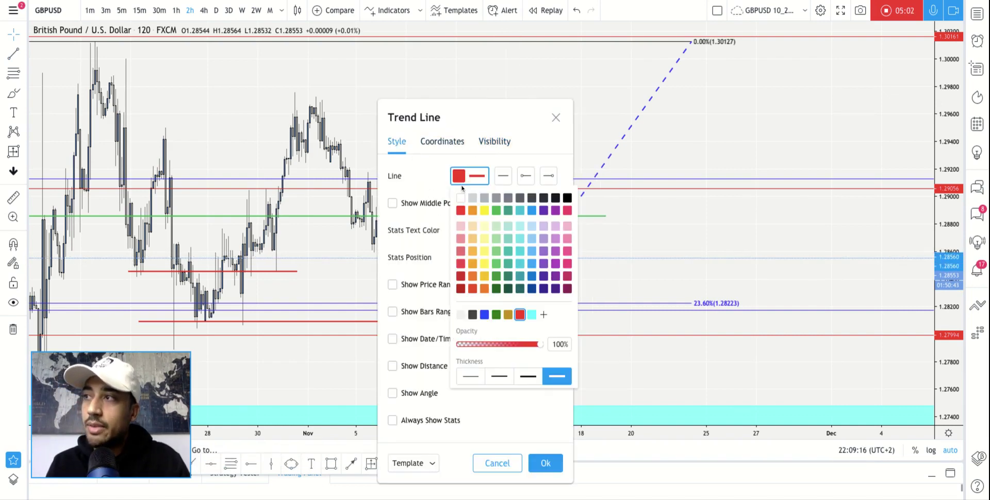
{"action": "left_click", "coordinate": [495, 211]}
{"action": "left_click", "coordinate": [541, 143]}
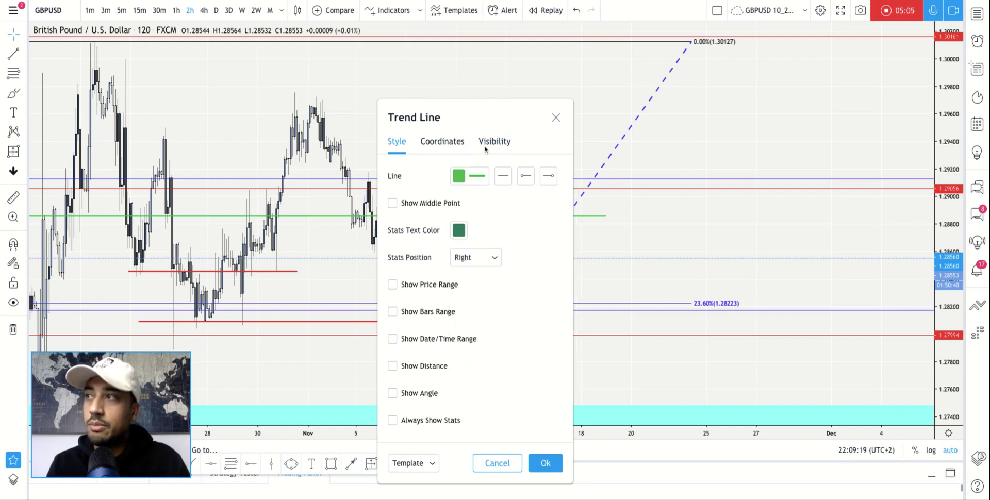
Step: Set both price coordinates of the green trend line to 1.28504 and apply the settings
{"action": "left_click", "coordinate": [453, 147]}
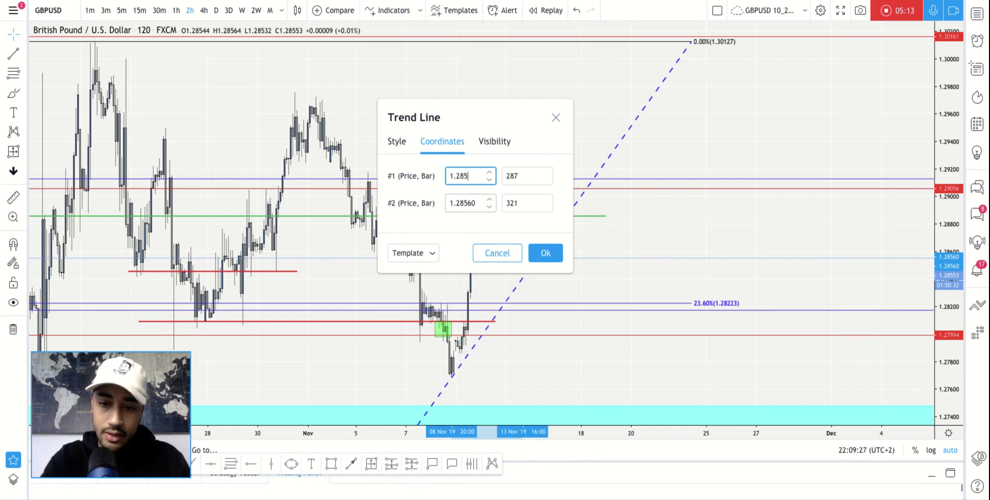
{"action": "type", "text": "04"}
{"action": "left_click", "coordinate": [519, 175]}
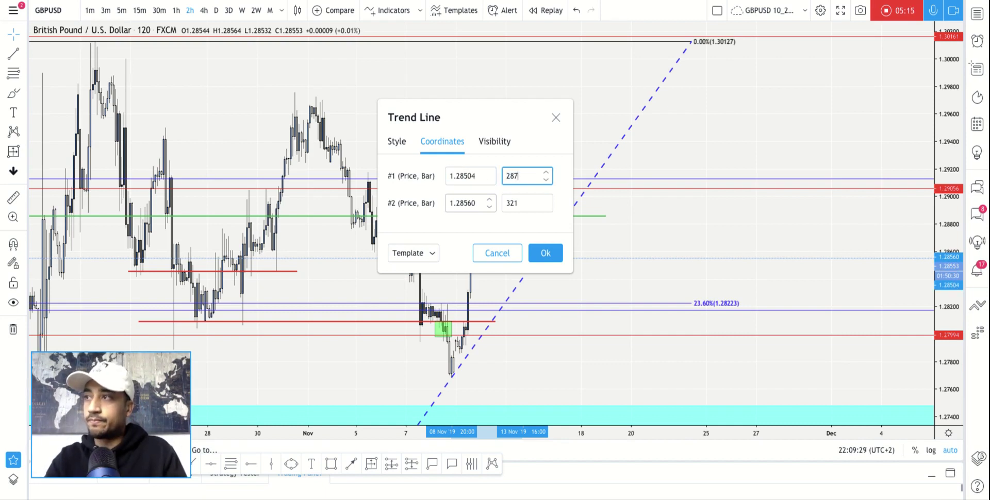
{"action": "key", "text": "Tab"}
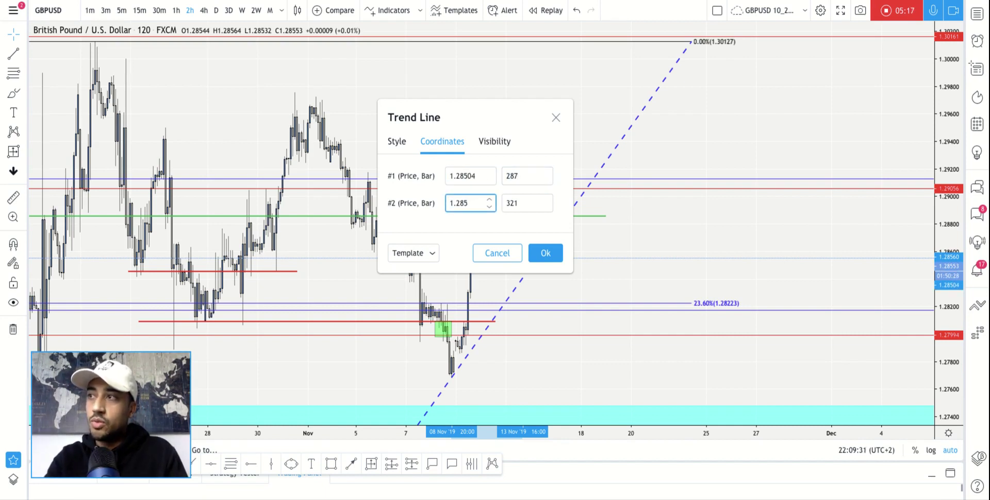
{"action": "type", "text": "1.28504"}
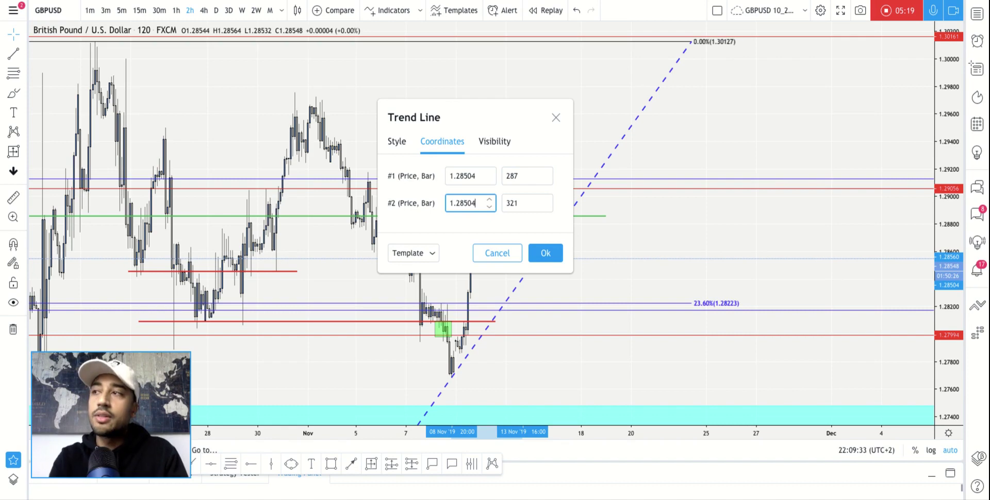
{"action": "left_click", "coordinate": [546, 252]}
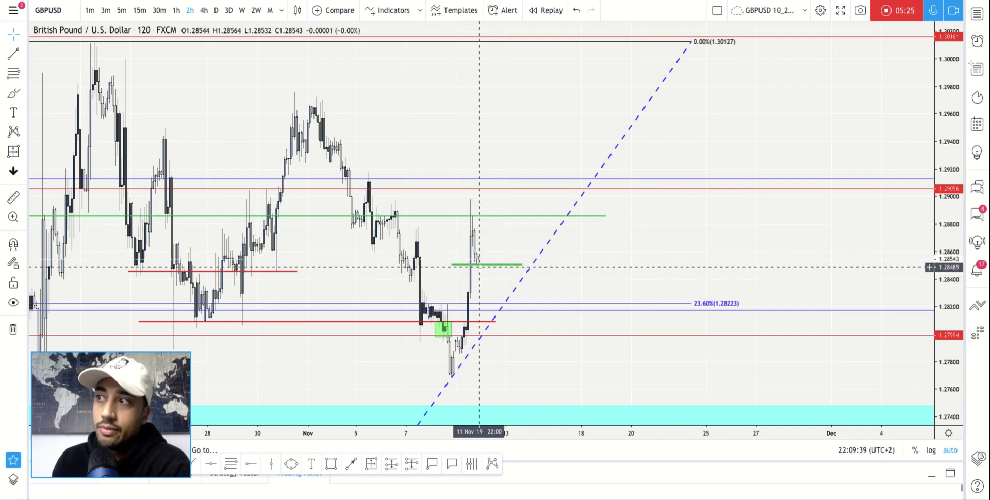
Step: Draw a Fibonacci retracement from the 1 November high at about 1.29730 down to the November low at about 1.27702
{"action": "scroll", "coordinate": [483, 265], "scroll_direction": "up", "scroll_amount": 2}
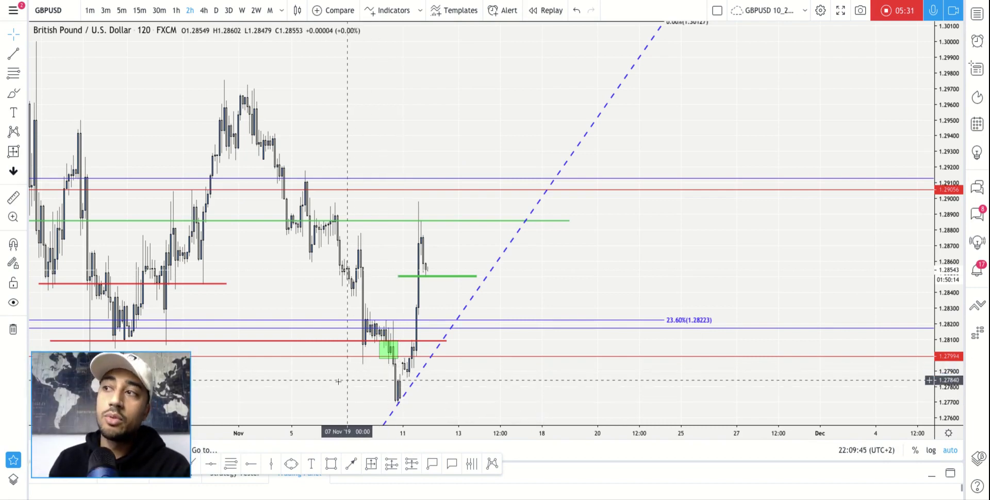
{"action": "scroll", "coordinate": [421, 136], "scroll_direction": "down", "scroll_amount": 3}
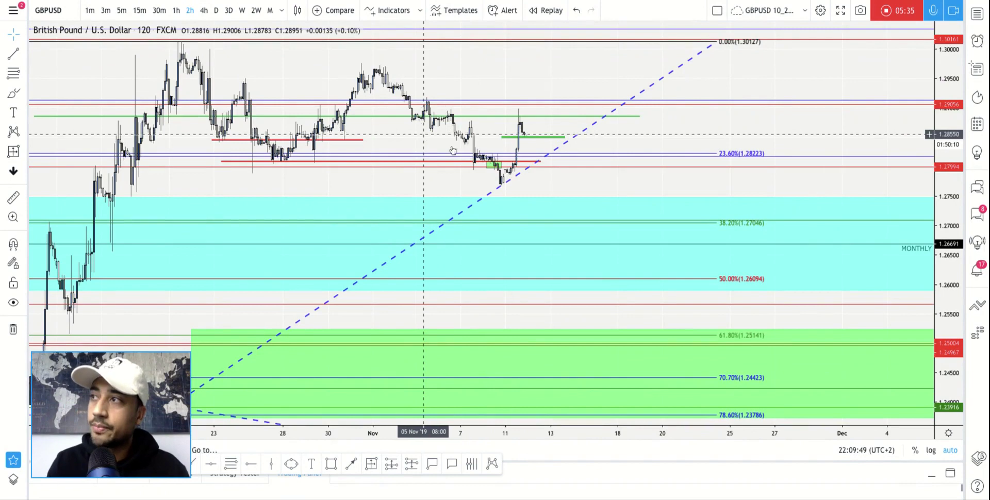
{"action": "left_click", "coordinate": [235, 467]}
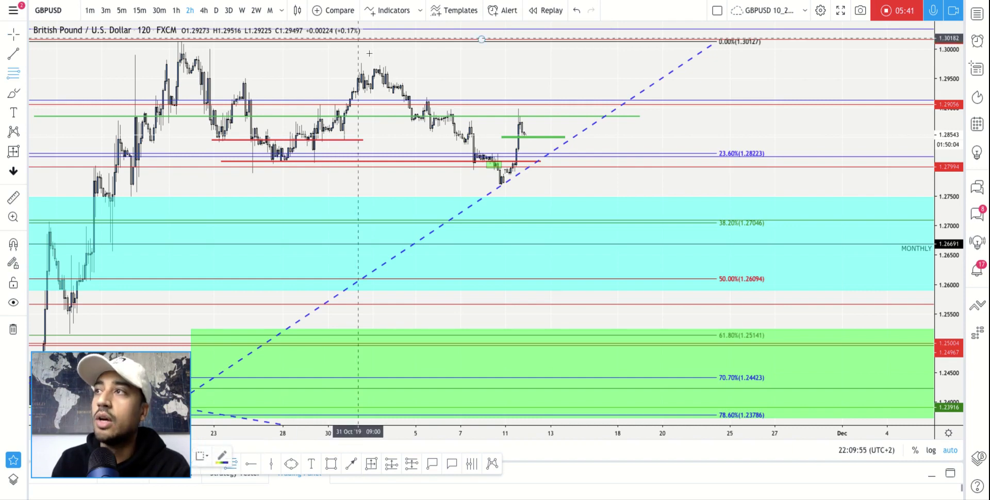
{"action": "left_click", "coordinate": [379, 66]}
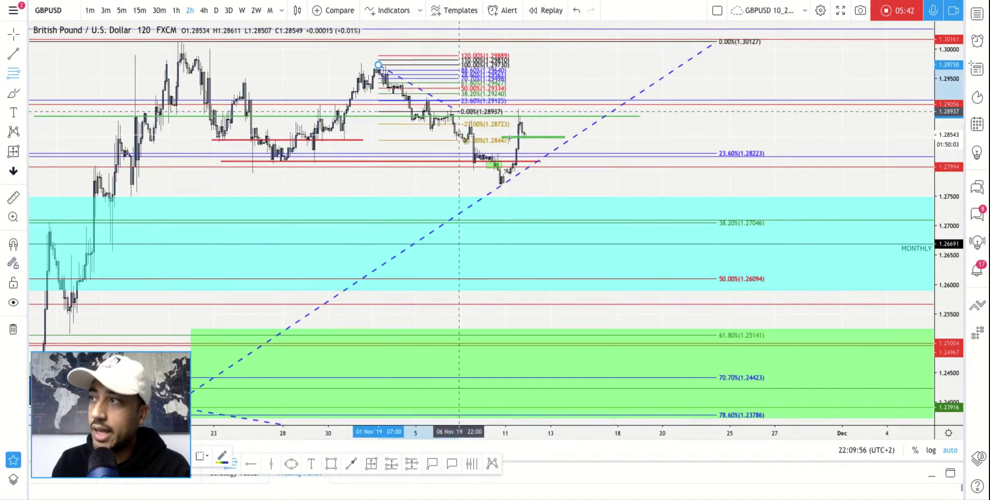
{"action": "left_click", "coordinate": [626, 184]}
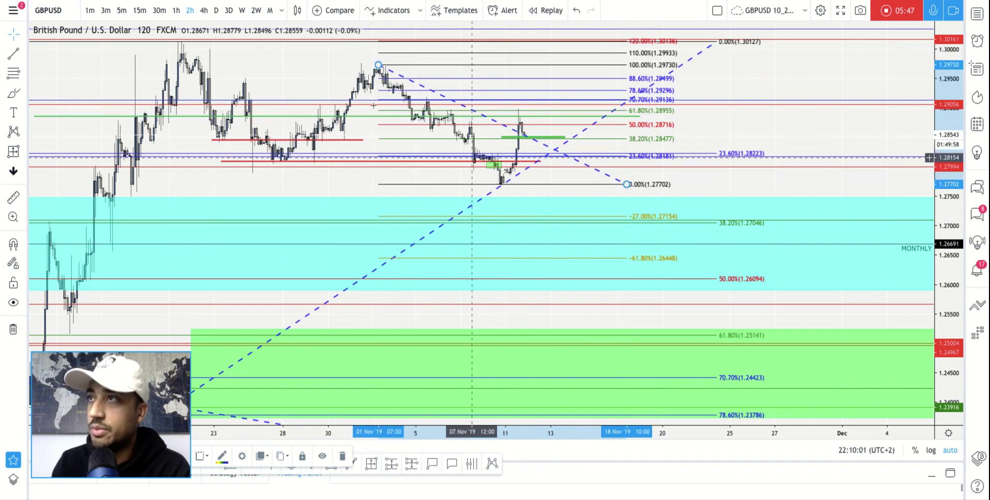
Step: Switch the chart to the 1-hour timeframe and delete the newly drawn duplicate Fibonacci retracement
{"action": "left_click", "coordinate": [176, 10]}
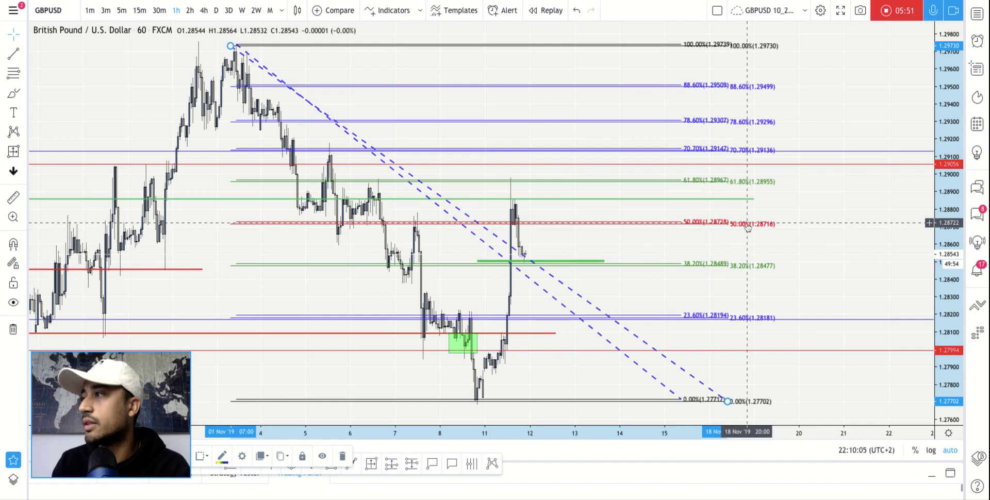
{"action": "key", "text": "Delete"}
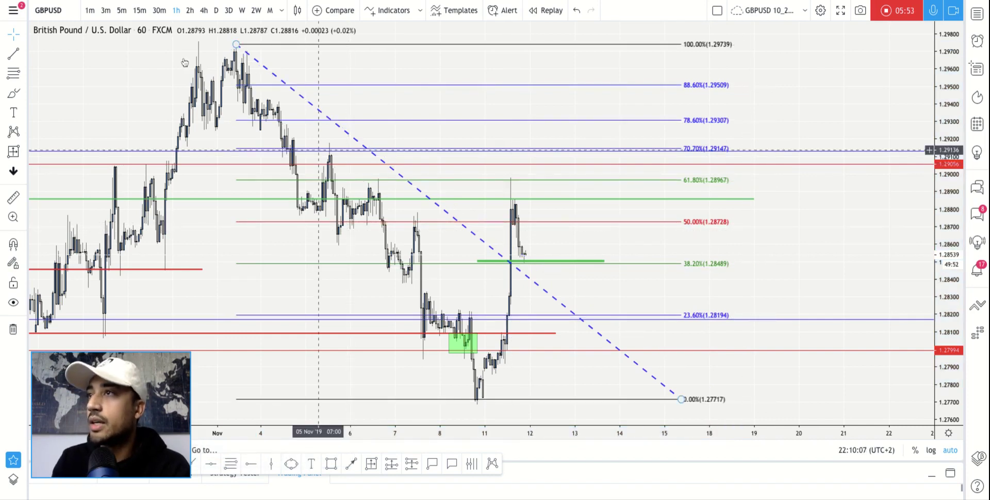
Step: Adjust the remaining Fibonacci retracement so it runs from the early November high at about 1.29725 to the low at about 1.27687
{"action": "left_click_drag", "start_coordinate": [236, 45], "coordinate": [237, 46]}
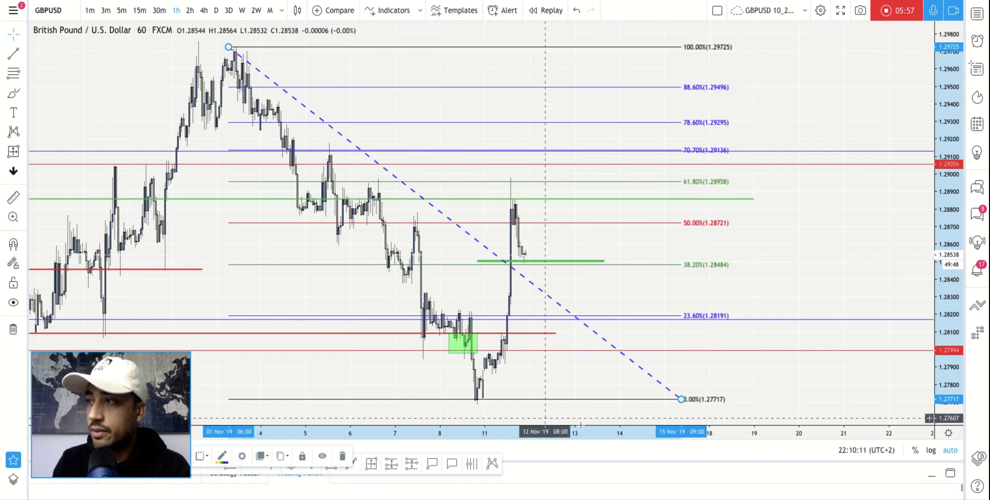
{"action": "left_click_drag", "start_coordinate": [680, 399], "coordinate": [710, 406]}
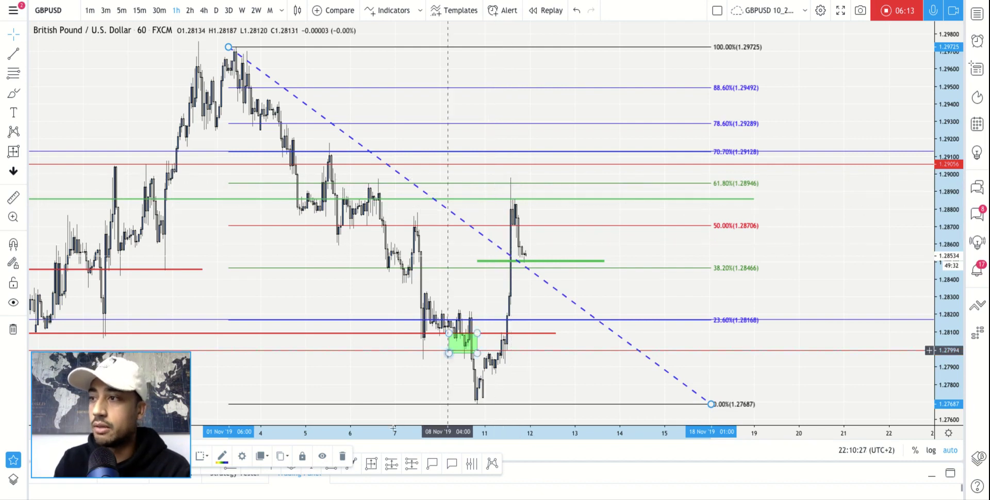
Step: Measure the price distance on the 1-hour chart from about 1.28821 up to the 11 November high at about 1.28975
{"action": "left_click", "coordinate": [372, 463]}
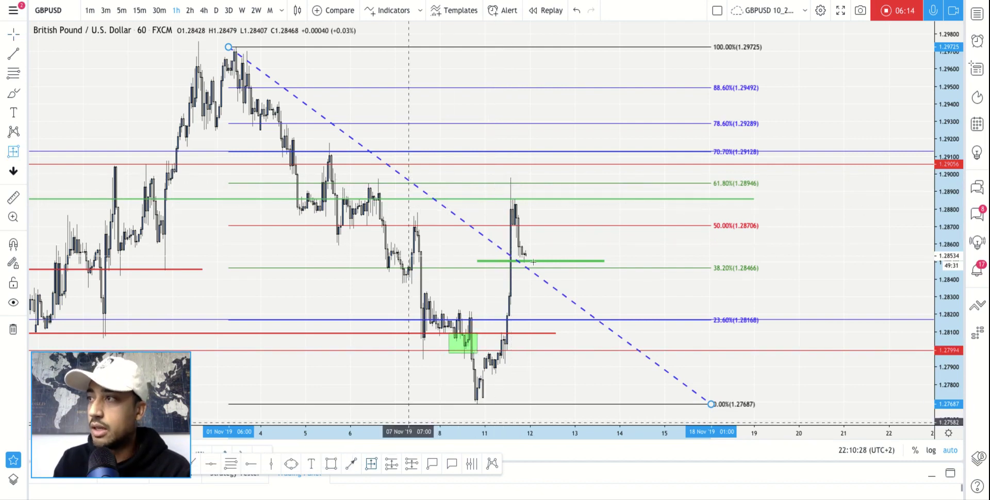
{"action": "left_click", "coordinate": [510, 206]}
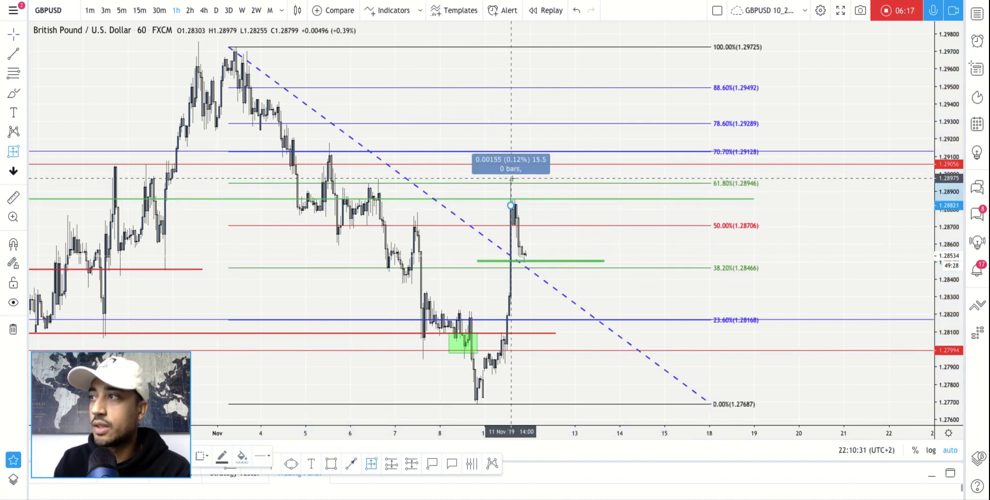
{"action": "left_click", "coordinate": [510, 178]}
{"action": "left_click", "coordinate": [511, 178]}
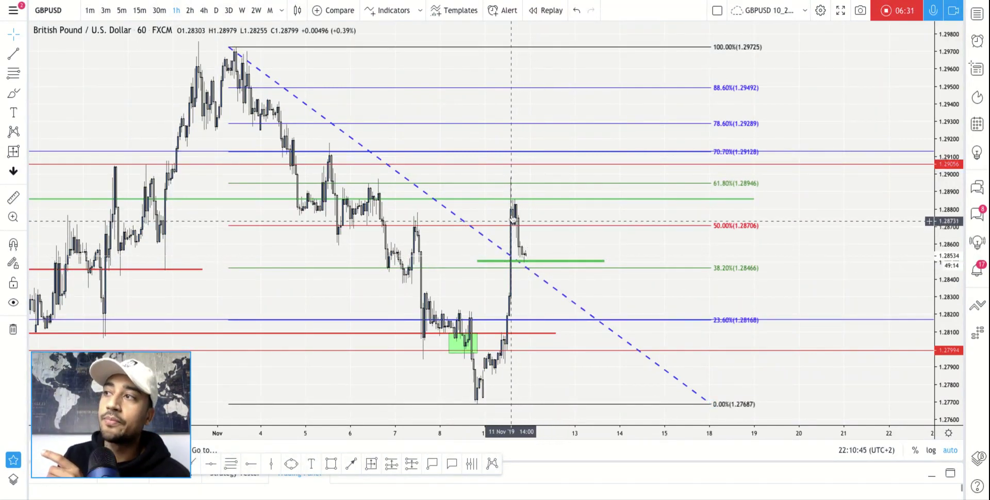
{"action": "left_click", "coordinate": [525, 261]}
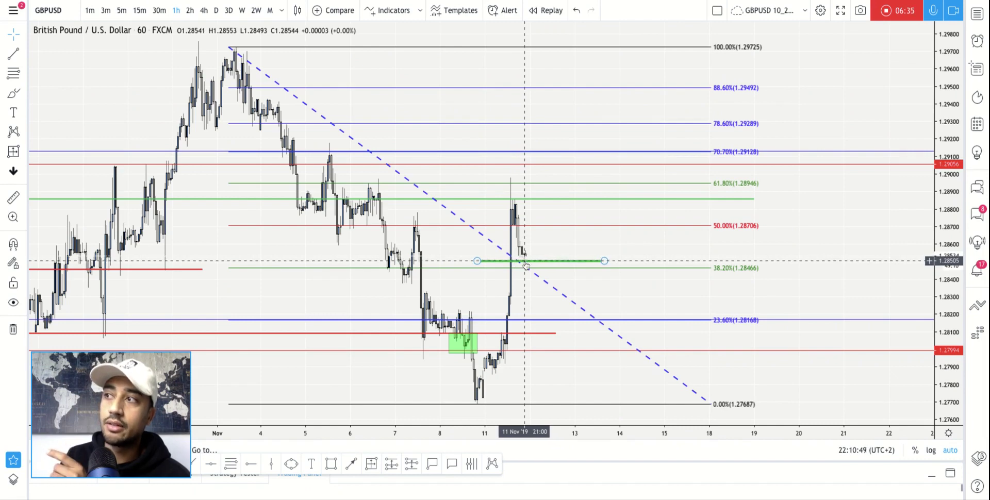
{"action": "left_click", "coordinate": [528, 254]}
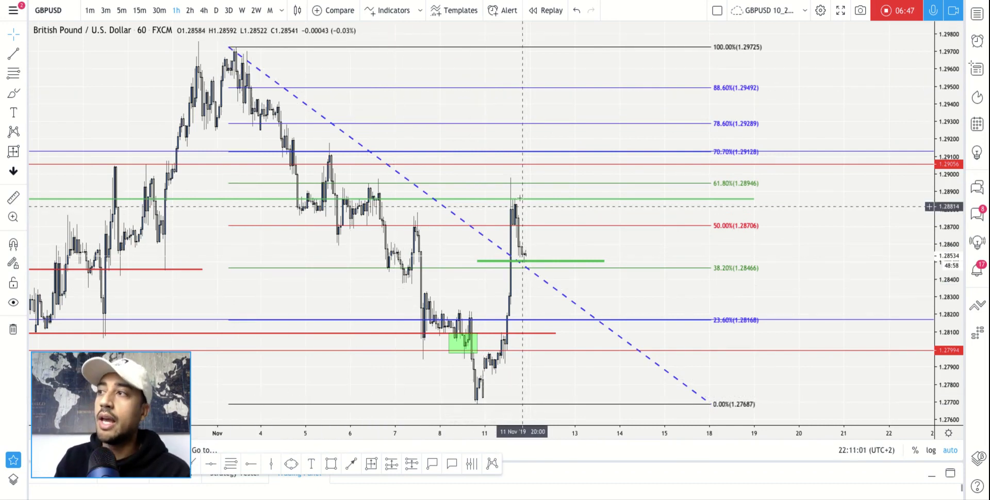
Step: Review the daily chart, and restore automatic price scaling on the 1-hour chart
{"action": "scroll", "coordinate": [508, 204], "scroll_direction": "up", "scroll_amount": 2}
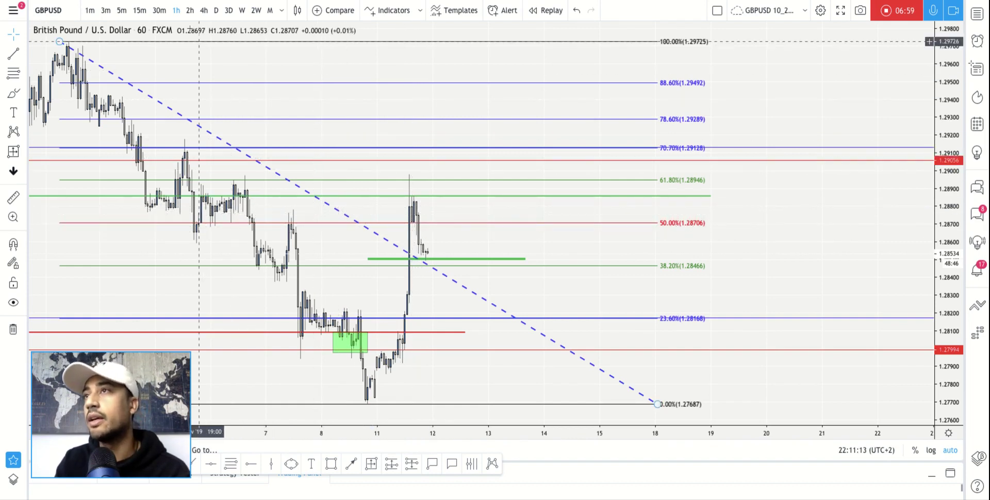
{"action": "left_click", "coordinate": [216, 10]}
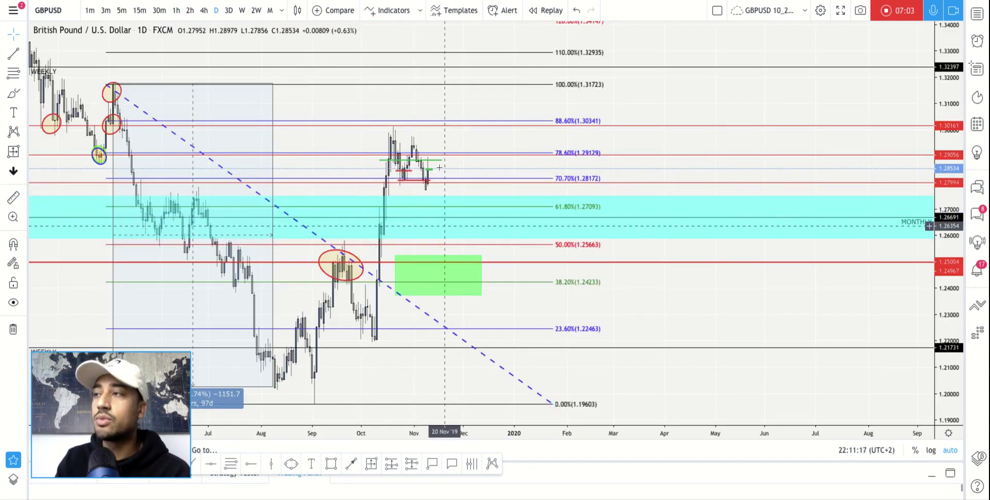
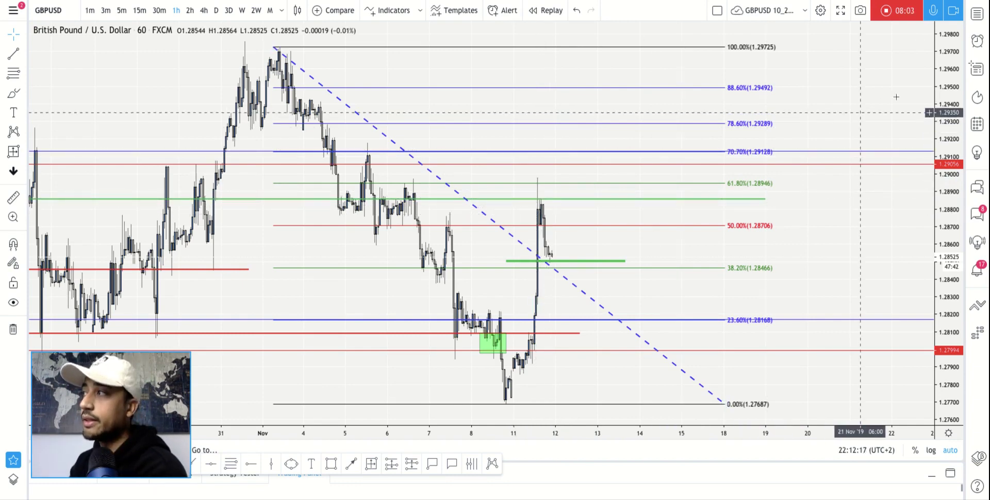
{"action": "left_click_drag", "start_coordinate": [945, 88], "coordinate": [946, 90]}
{"action": "left_click_drag", "start_coordinate": [885, 86], "coordinate": [874, 154]}
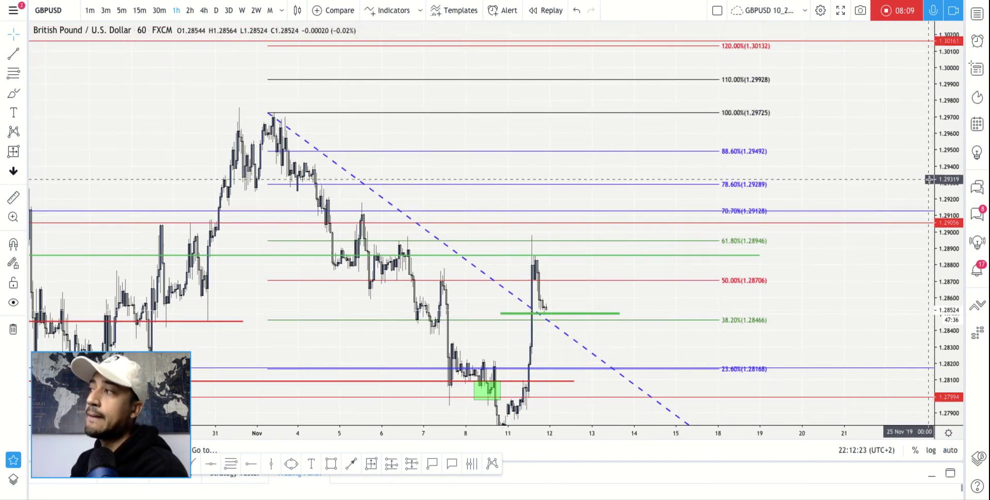
{"action": "left_click", "coordinate": [947, 450]}
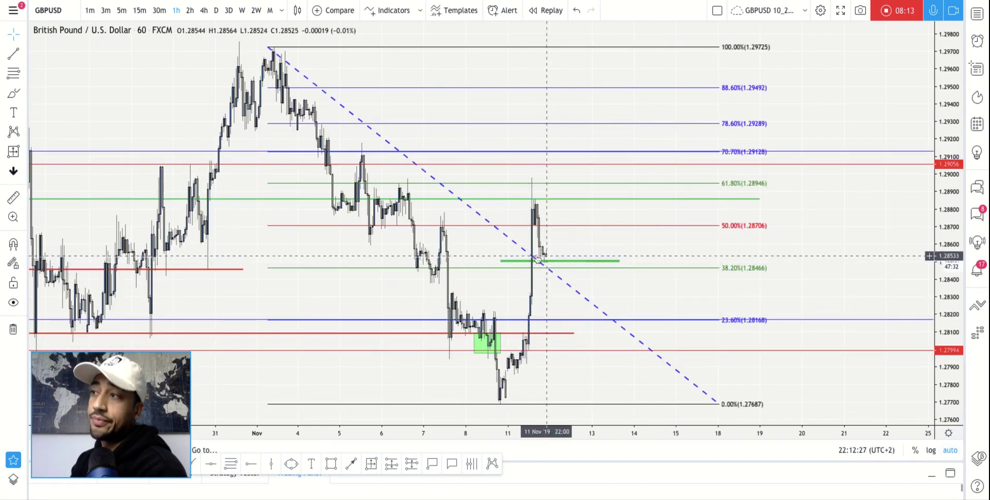
Step: Measure the drop from the upper green line to about 1.28492 on the daily chart, and delete the measurement
{"action": "left_click", "coordinate": [216, 10]}
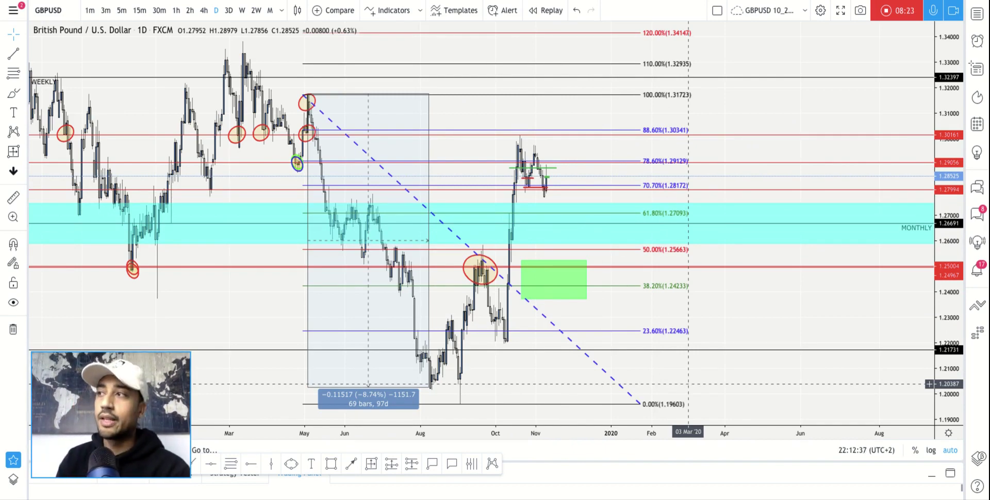
{"action": "left_click", "coordinate": [371, 464]}
{"action": "left_click", "coordinate": [550, 168]}
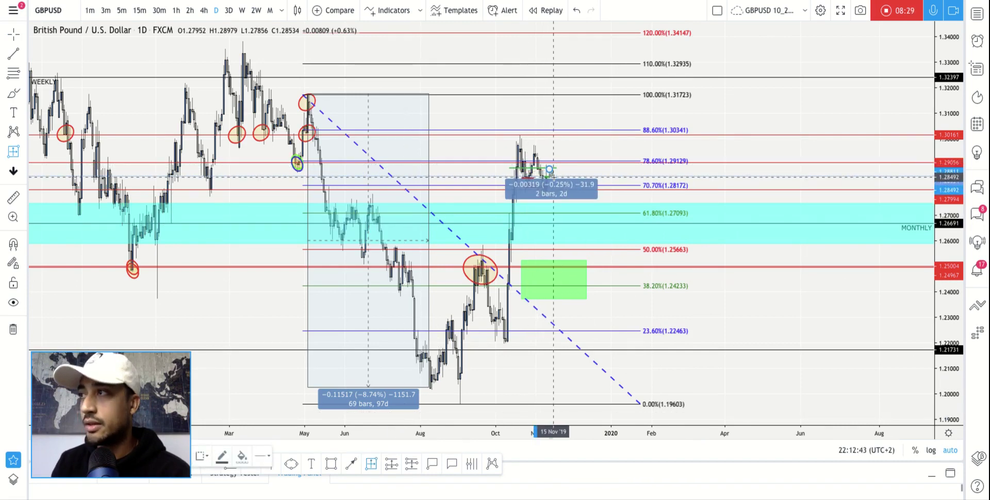
{"action": "left_click", "coordinate": [553, 177]}
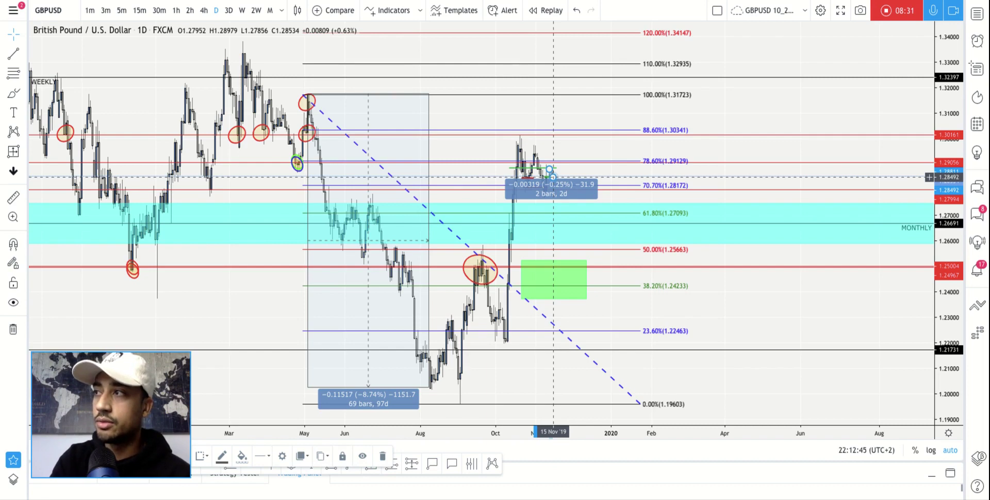
{"action": "key", "text": "Delete"}
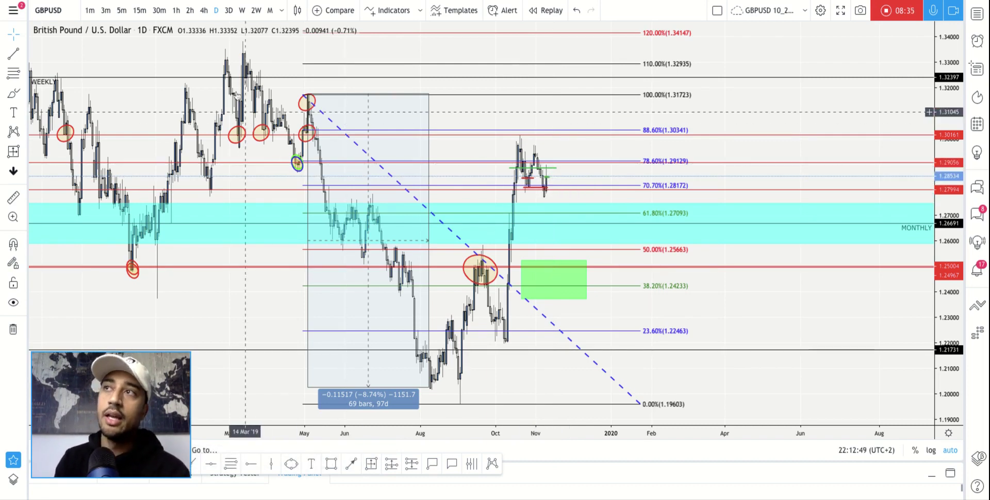
Step: Compare the 1-hour and 2-hour charts, and examine the 11 November pullback towards the short green line on the 1-hour chart
{"action": "left_click", "coordinate": [176, 11]}
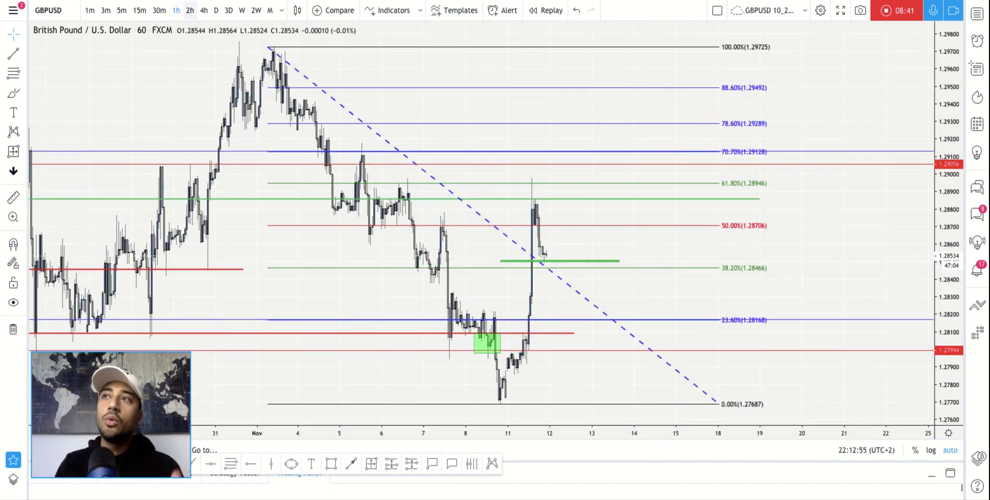
{"action": "left_click", "coordinate": [190, 11]}
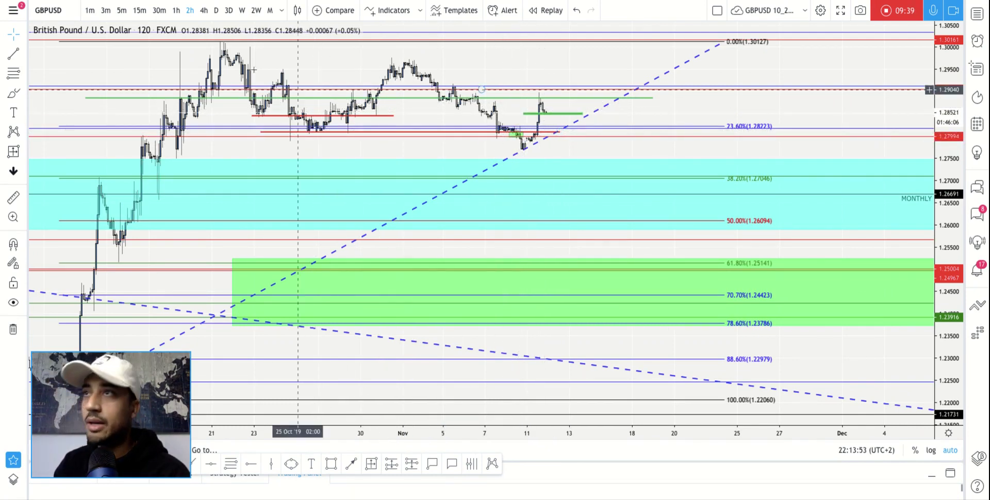
{"action": "left_click", "coordinate": [176, 12]}
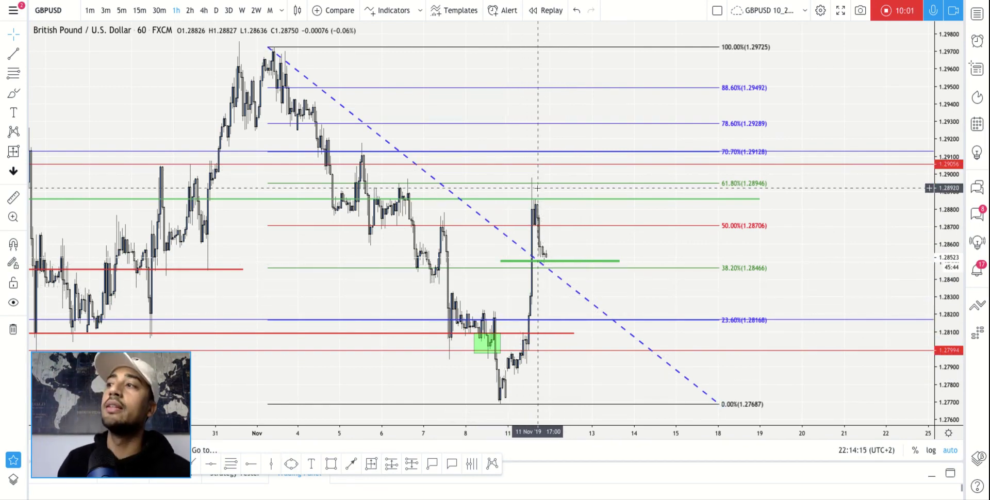
{"action": "left_click", "coordinate": [531, 261]}
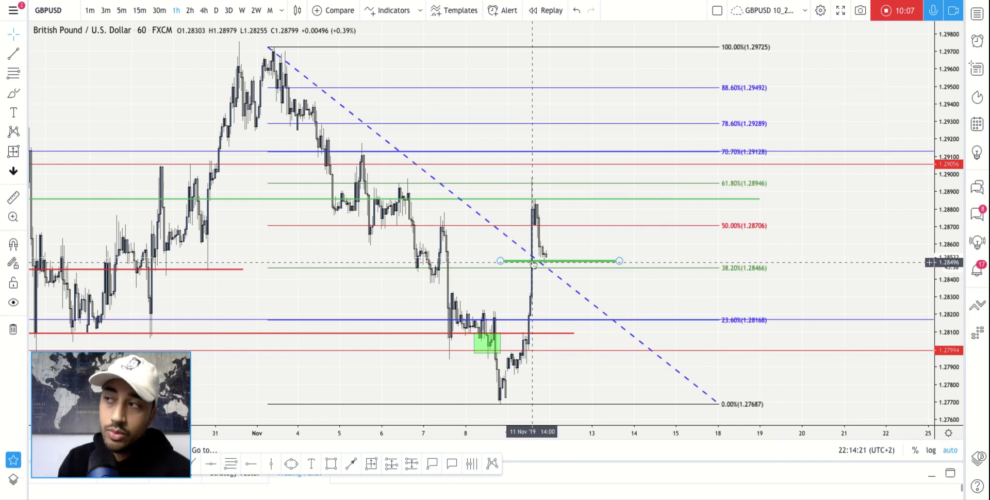
{"action": "left_click", "coordinate": [544, 254]}
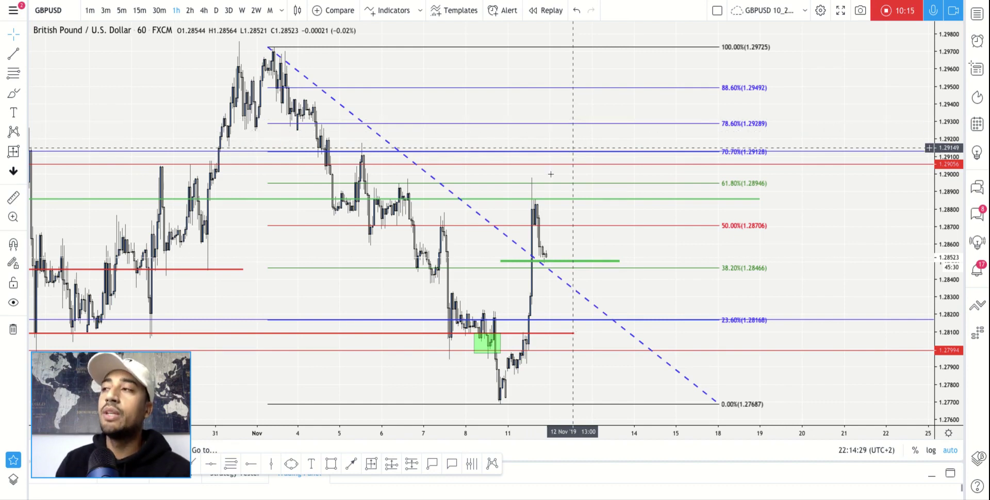
Step: Examine the wider price structure on the 4-hour chart and the daily chart back to 2018
{"action": "scroll", "coordinate": [557, 206], "scroll_direction": "down", "scroll_amount": 1}
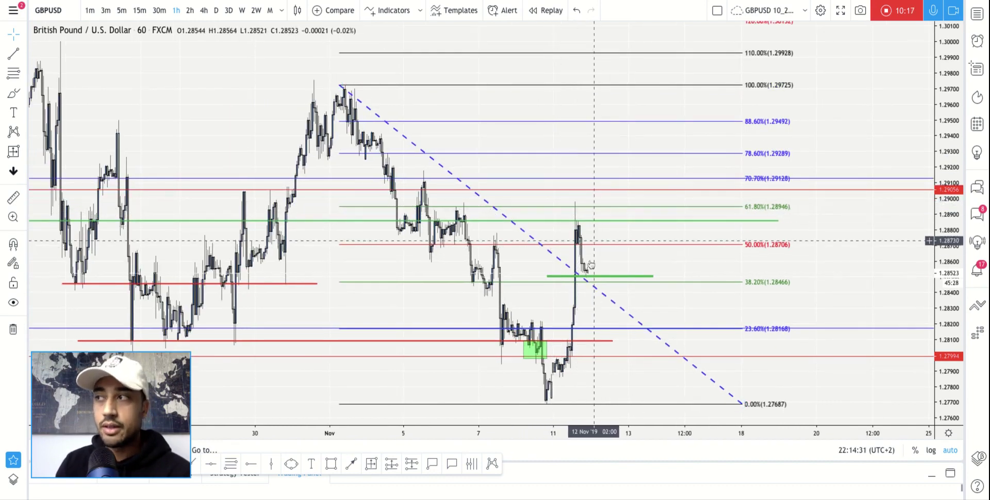
{"action": "left_click", "coordinate": [203, 10]}
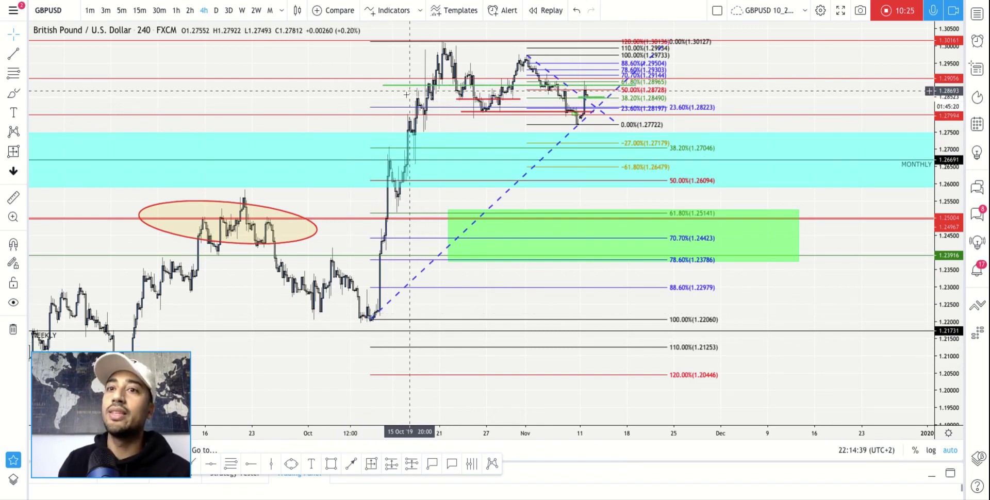
{"action": "scroll", "coordinate": [265, 146], "scroll_direction": "down", "scroll_amount": 5}
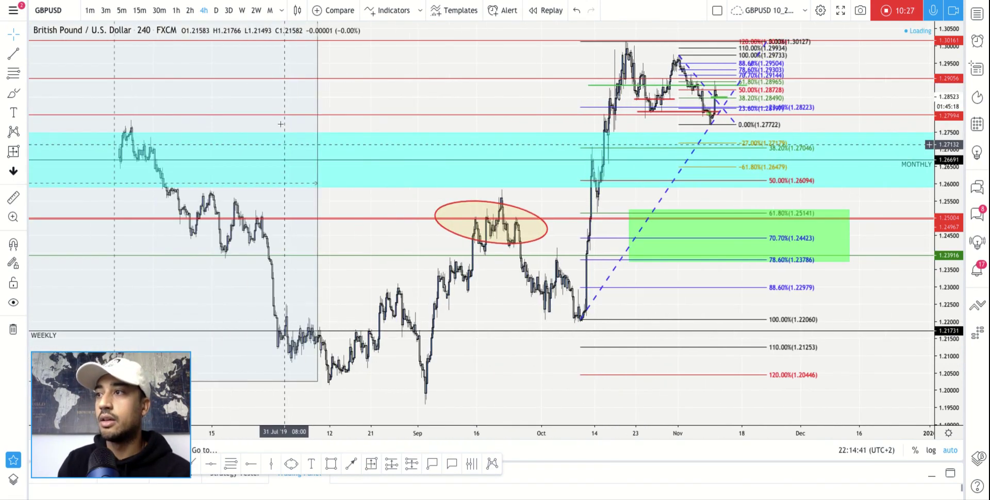
{"action": "type", "text": "1D"}
{"action": "key", "text": "Return"}
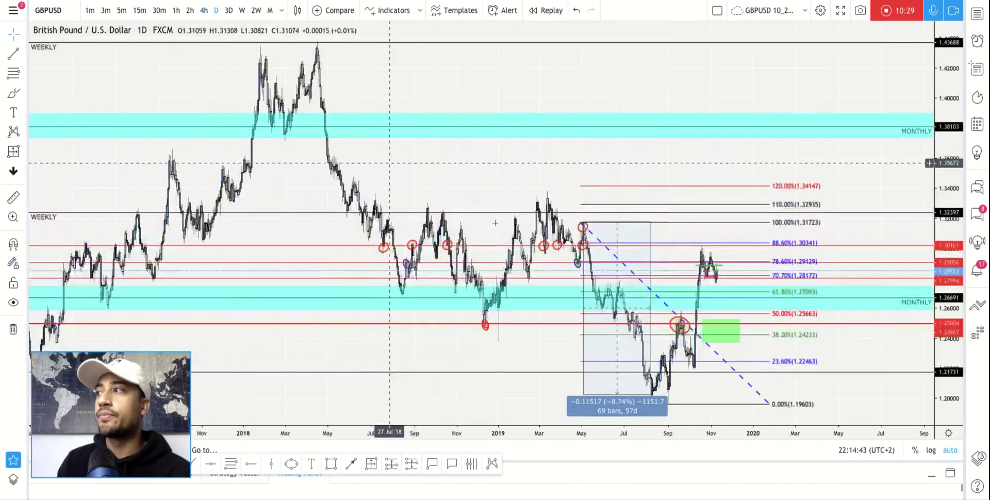
{"action": "scroll", "coordinate": [582, 301], "scroll_direction": "up", "scroll_amount": 2}
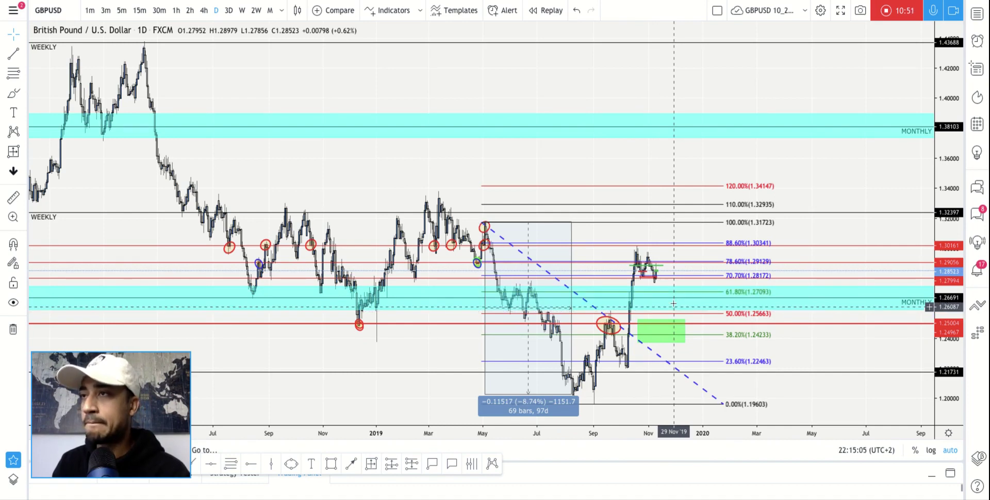
{"action": "scroll", "coordinate": [670, 297], "scroll_direction": "down", "scroll_amount": 2}
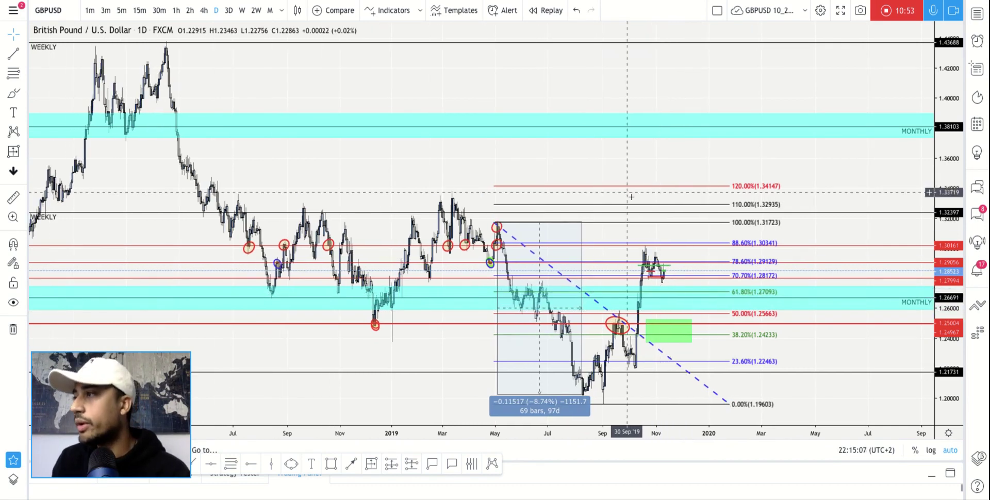